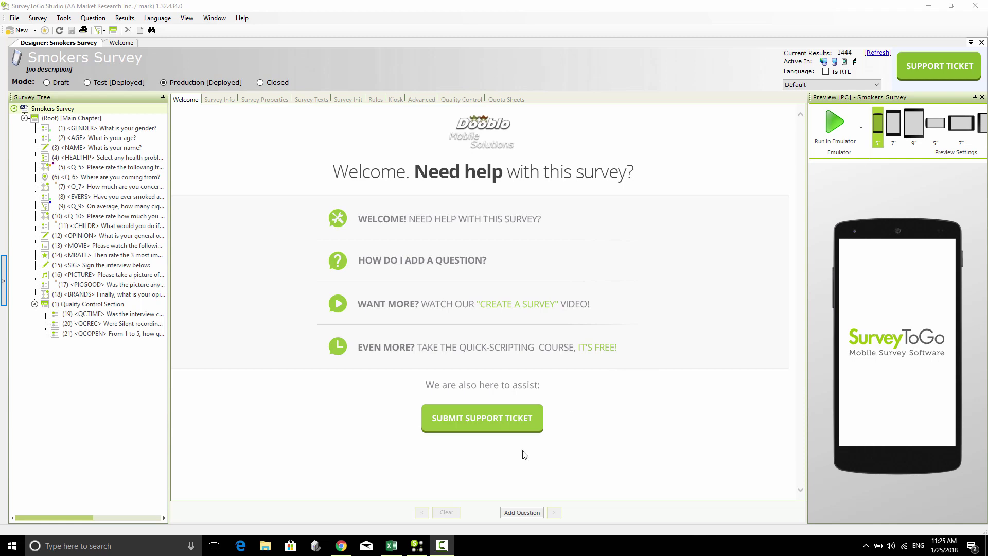
# Review the ten rows A2:C11 of Respondents List.xlsx under the RespID, Name and Gender headers.
pyautogui.click(391, 545)
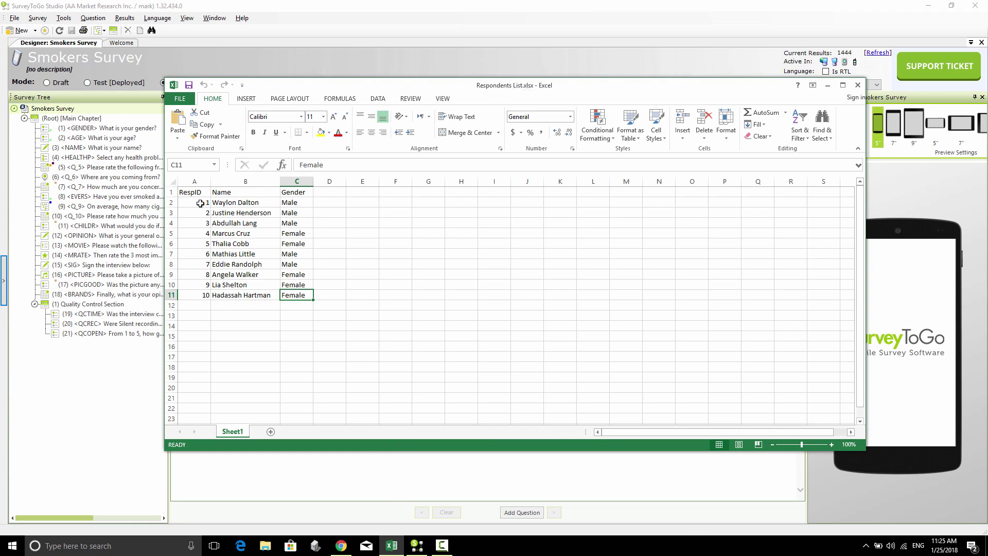
pyautogui.moveTo(202, 204); pyautogui.dragTo(286, 293)
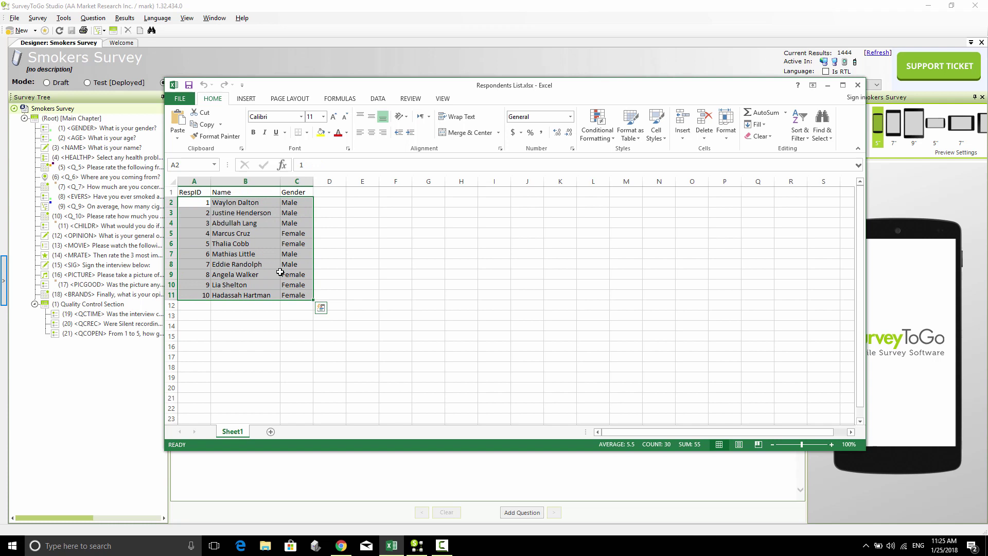
pyautogui.click(209, 191)
pyautogui.click(242, 191)
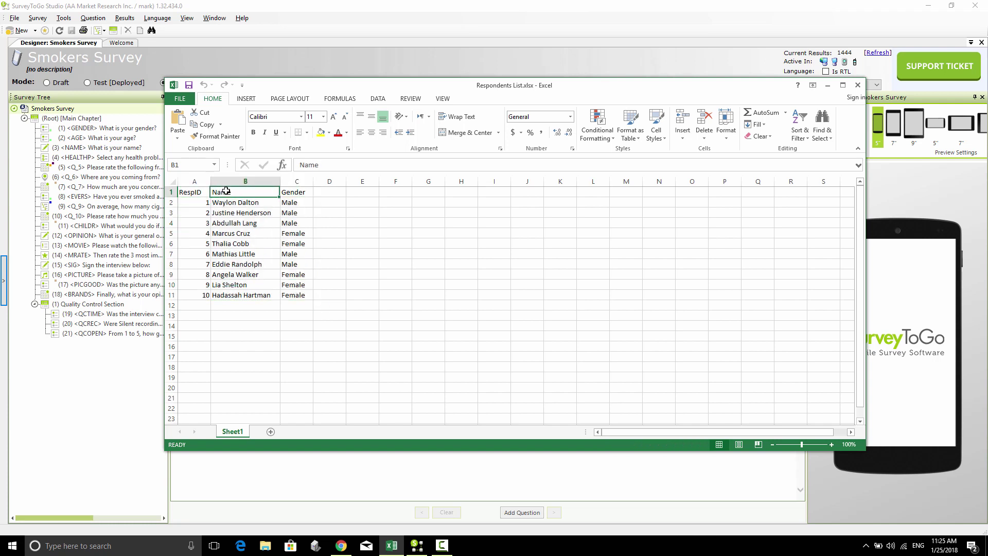
pyautogui.click(289, 194)
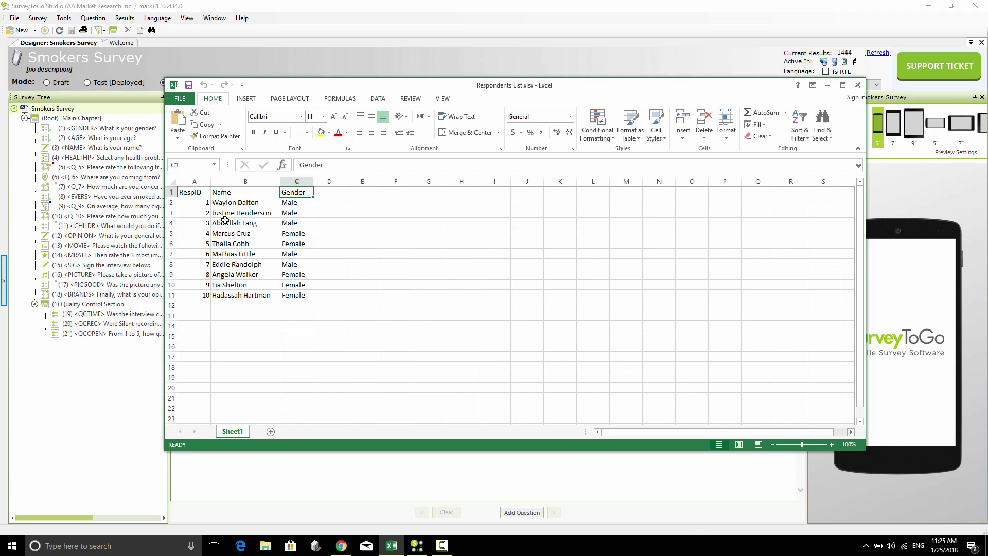
# Start a new subject store from Customer Filtering > Additional Data Lists.
pyautogui.click(197, 4)
pyautogui.click(3, 280)
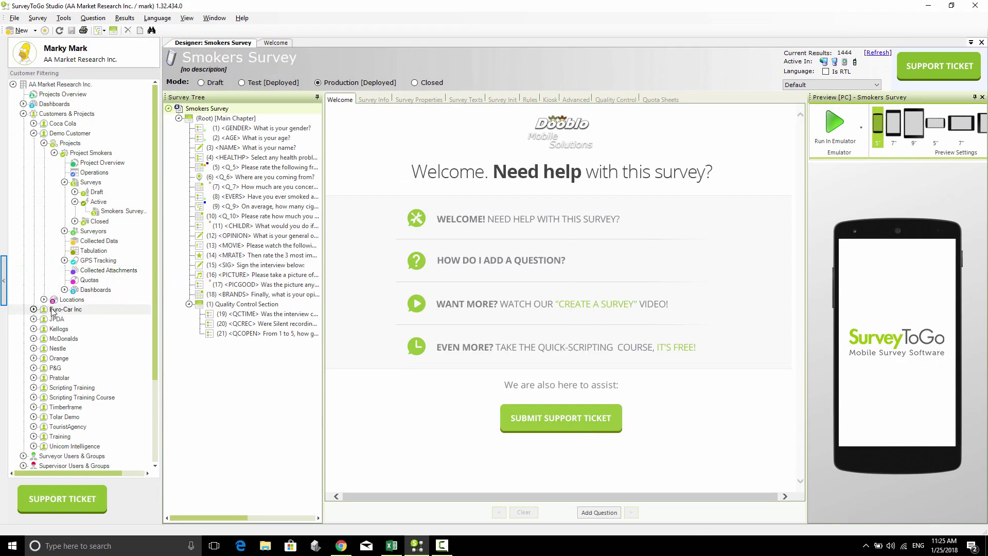
pyautogui.scroll(-4, 51, 311)
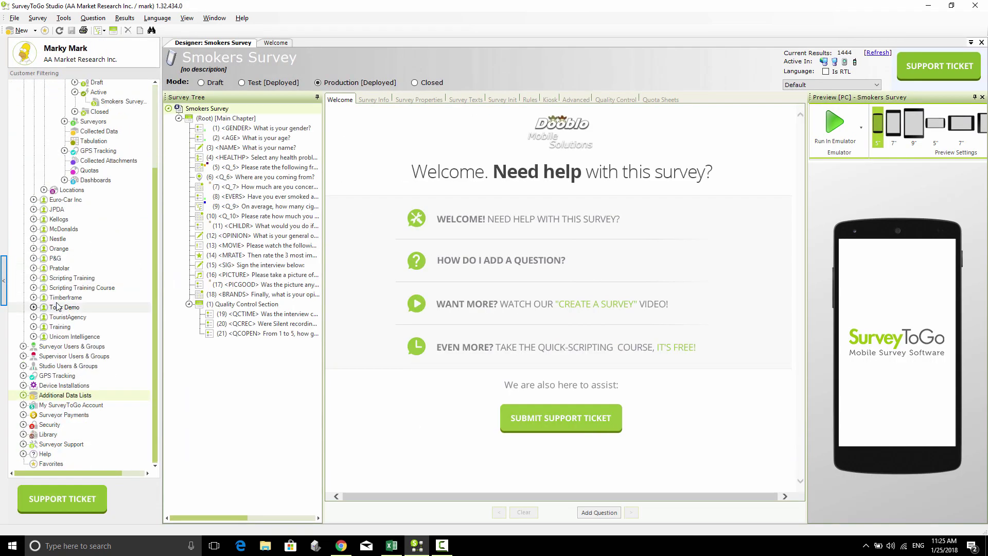
pyautogui.click(60, 397)
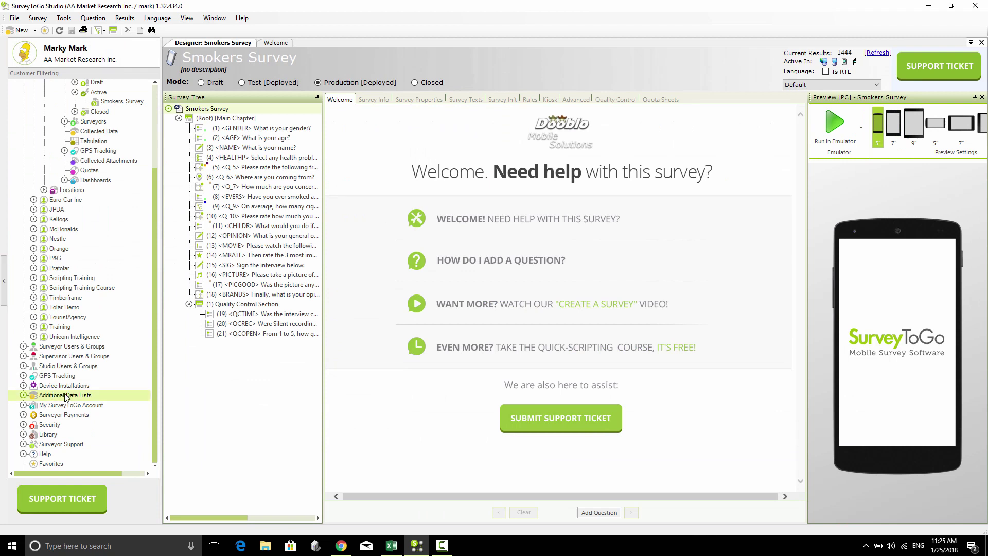
pyautogui.rightClick(66, 398)
pyautogui.click(93, 401)
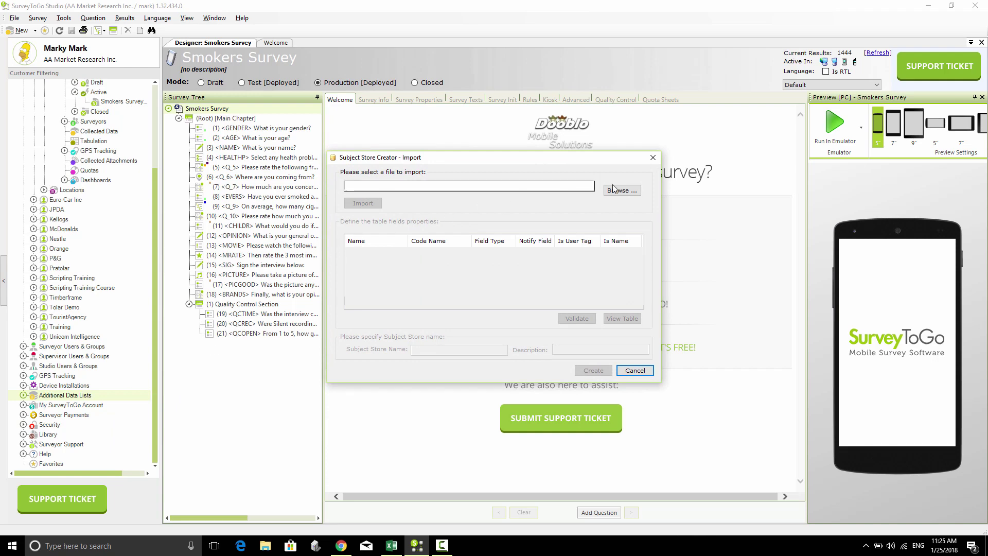
# Load Respondents List.xlsx and import its RespID, Name and Gender fields.
pyautogui.click(614, 190)
pyautogui.write('res')
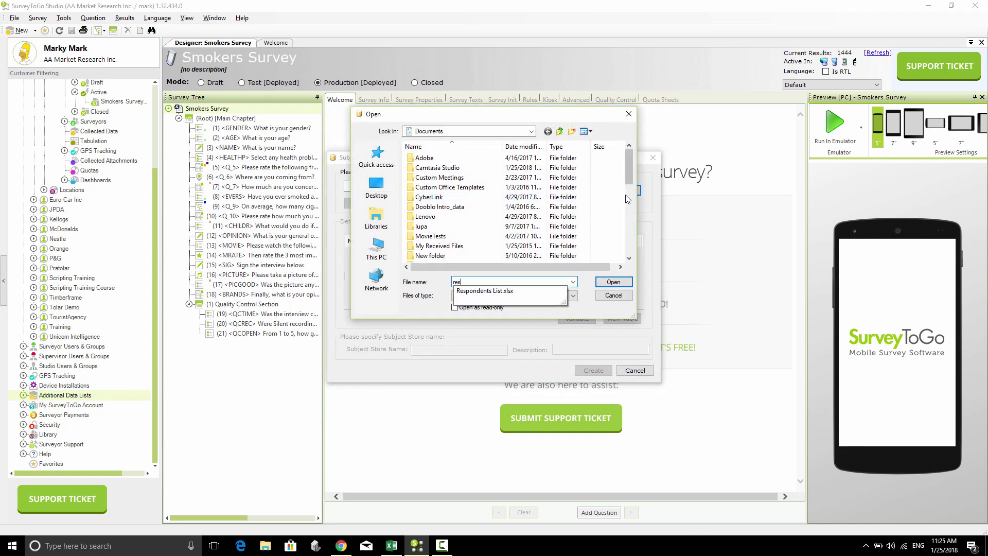
pyautogui.click(477, 292)
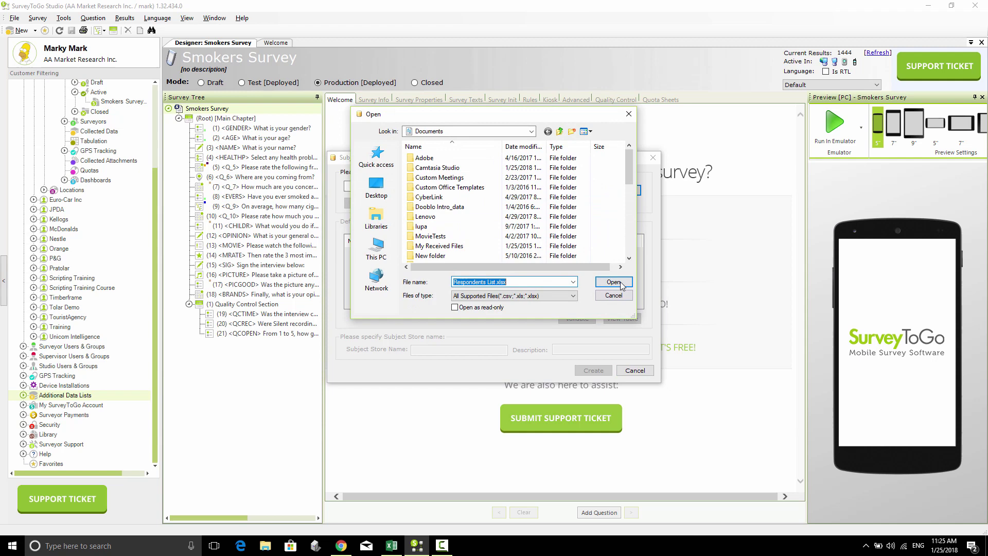
pyautogui.click(610, 282)
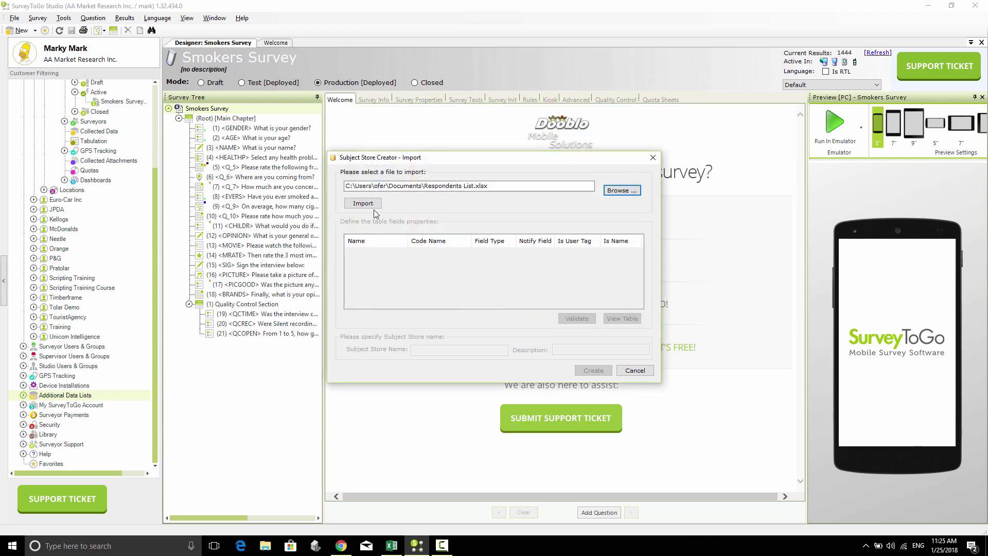
pyautogui.click(376, 206)
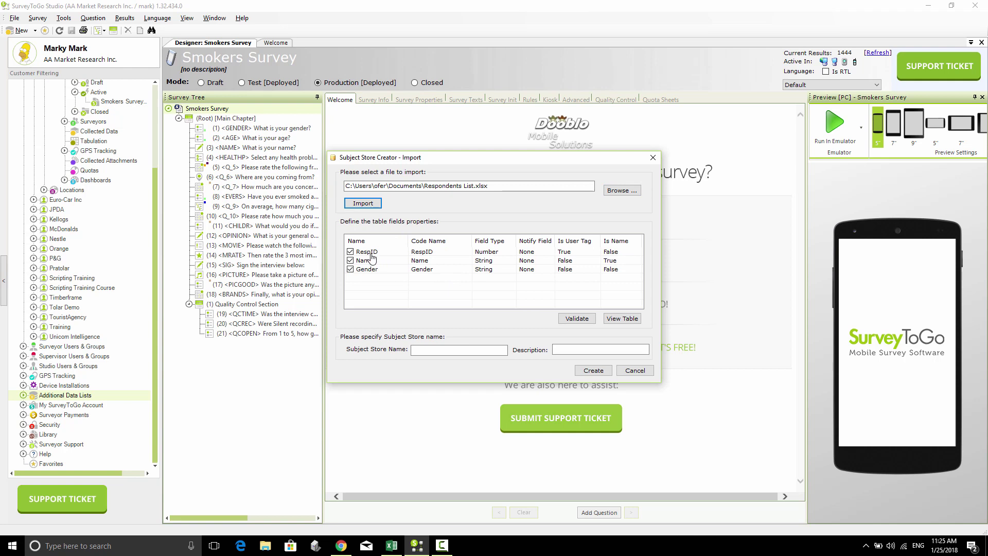
# Name the subject store 'CAWI Respondent List', create it and acknowledge the confirmation.
pyautogui.click(451, 350)
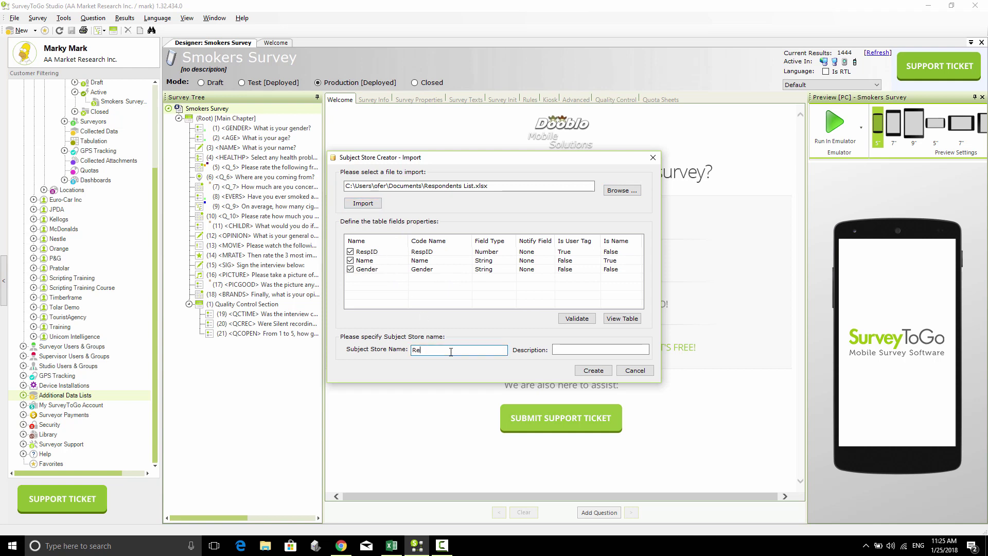
pyautogui.write('Respondent List')
pyautogui.press('Home')
pyautogui.write('CAWI')
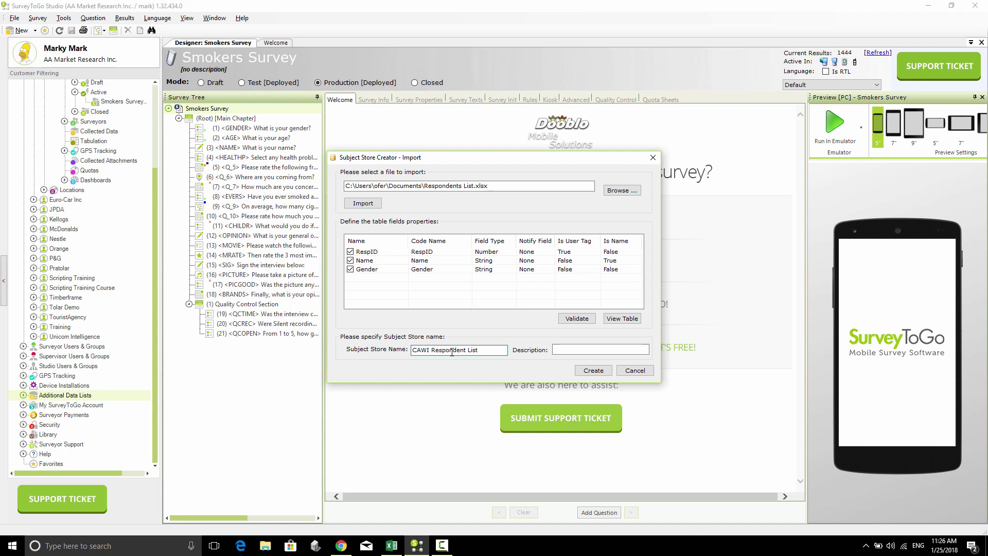
pyautogui.click(597, 376)
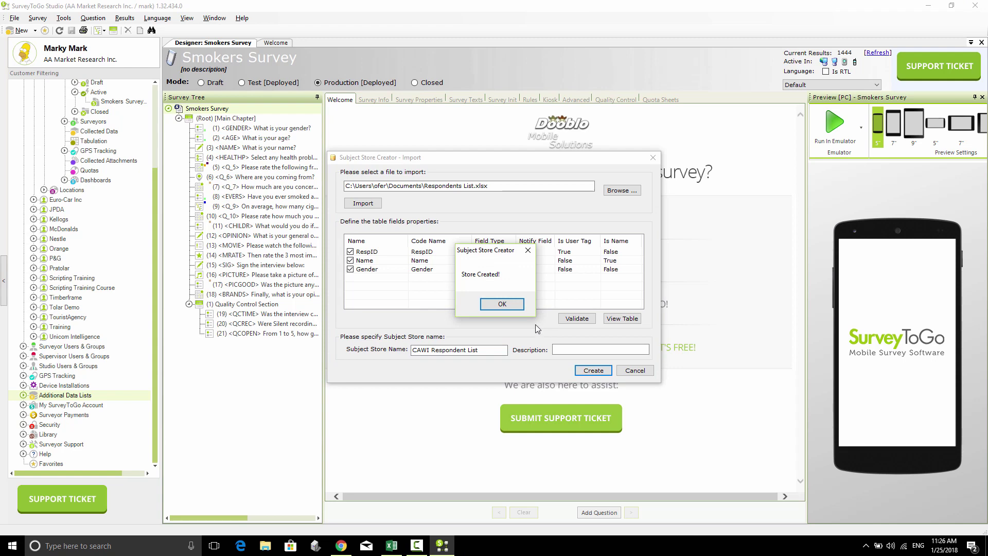
pyautogui.click(516, 307)
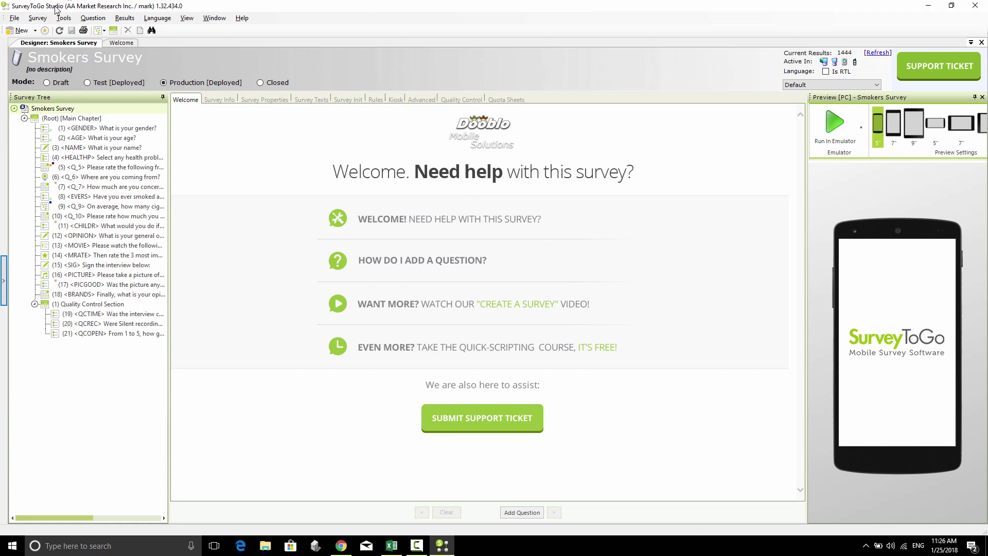
# Via Survey > Assign..., select CAWI Respondent List and assign all ten respondents.
pyautogui.click(40, 19)
pyautogui.click(65, 112)
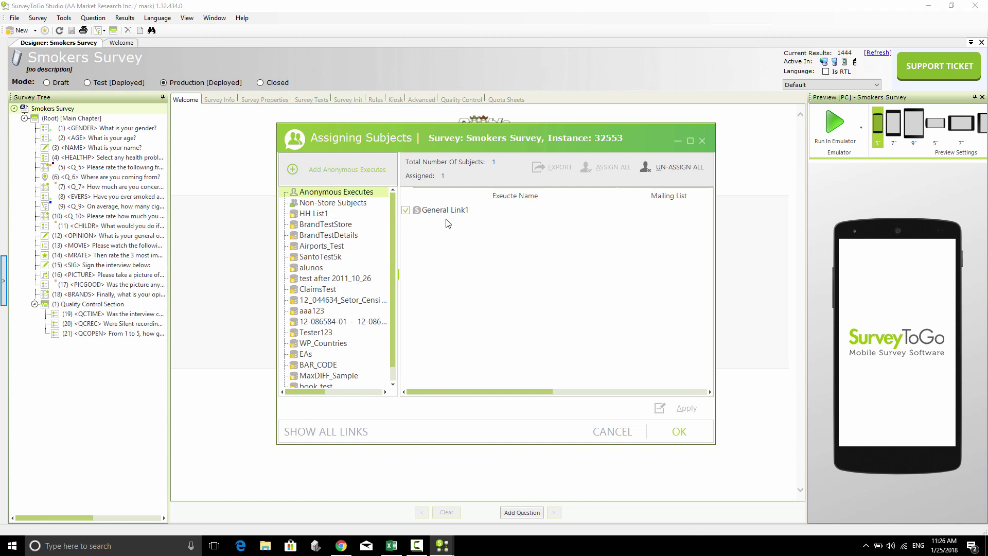
pyautogui.scroll(-1, 326, 256)
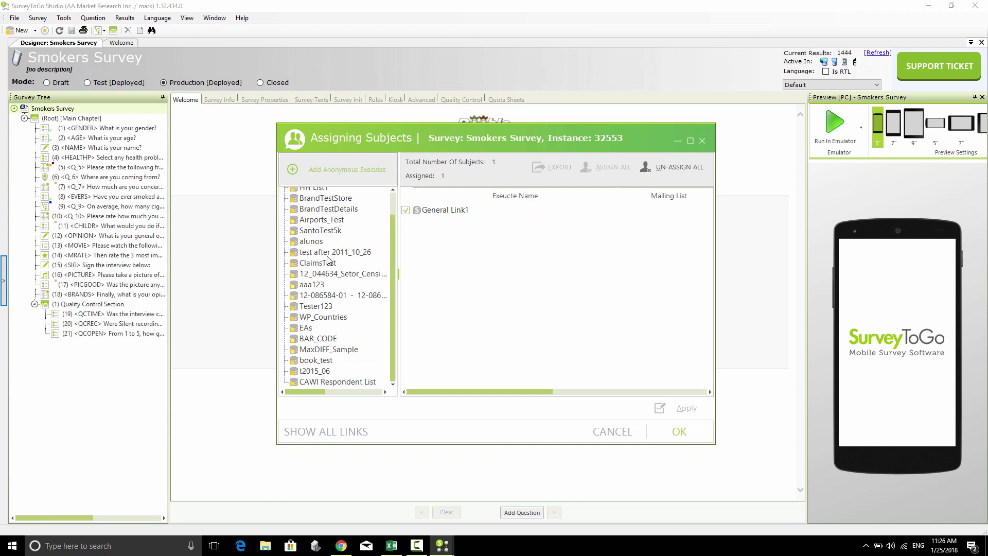
pyautogui.click(352, 383)
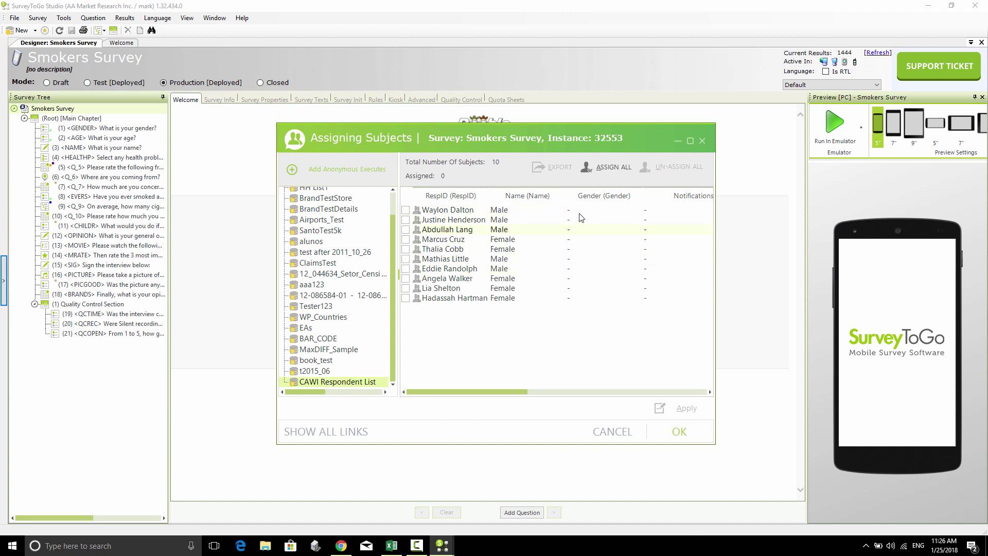
pyautogui.click(609, 166)
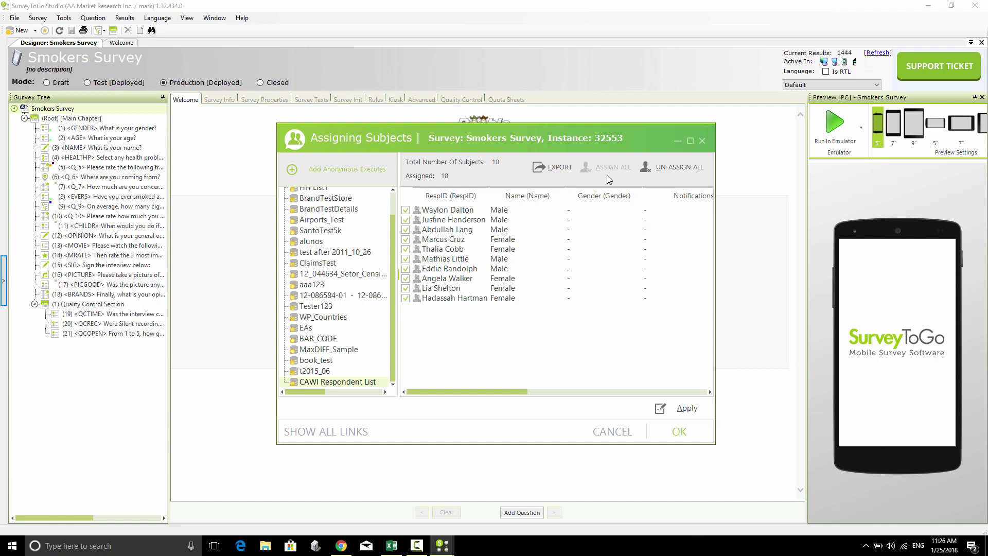
# Apply and confirm the ten new respondent assignments, then select the second respondent's row.
pyautogui.click(684, 409)
pyautogui.click(527, 308)
pyautogui.moveTo(511, 392); pyautogui.dragTo(688, 397)
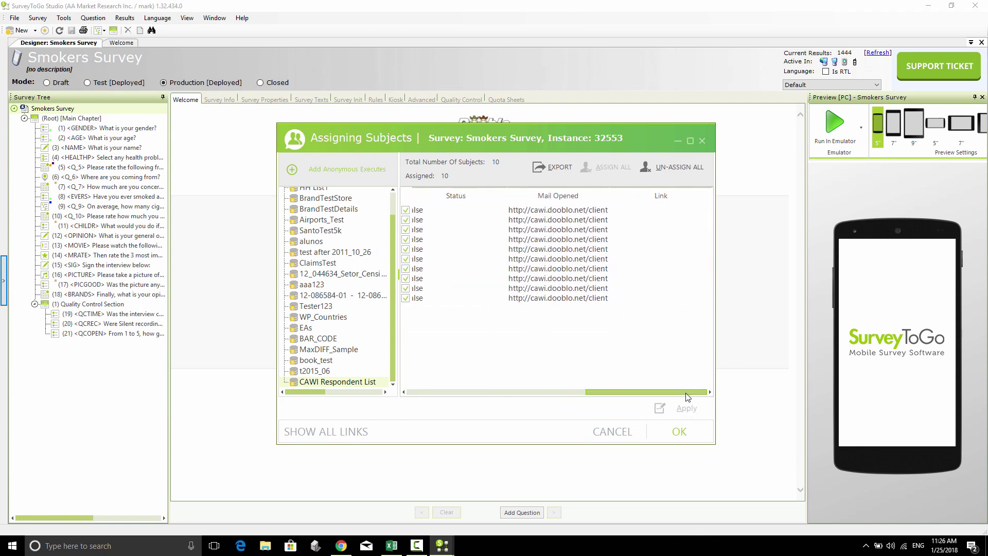
pyautogui.click(639, 220)
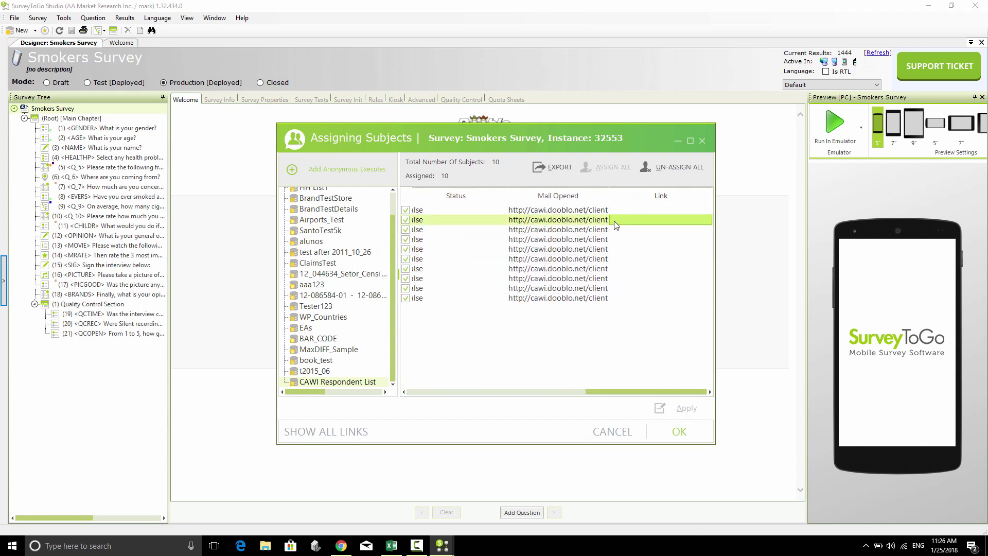
# Show all respondent CAWI links and scroll the List of links to see full URLs.
pyautogui.click(482, 394)
pyautogui.hscroll(-3, 573, 342)
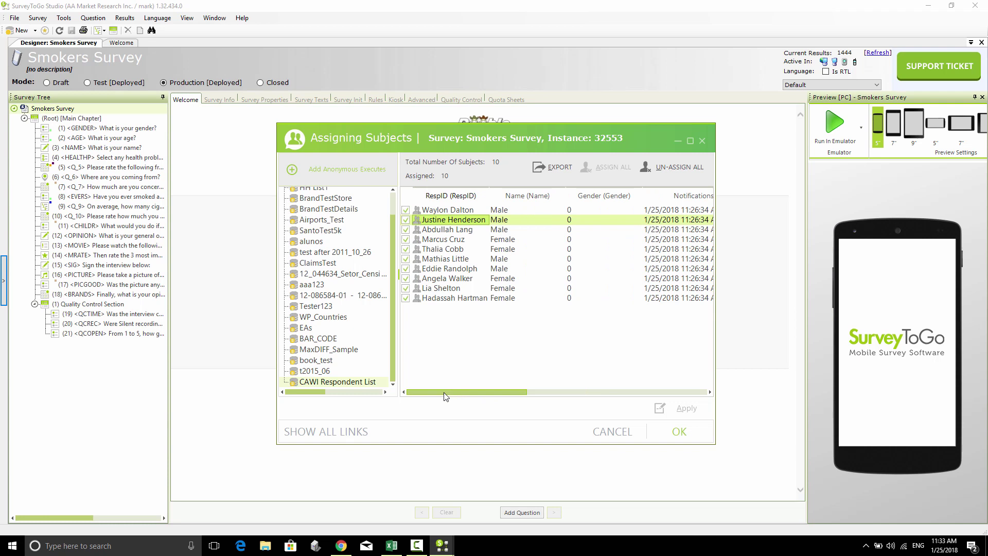
pyautogui.click(320, 434)
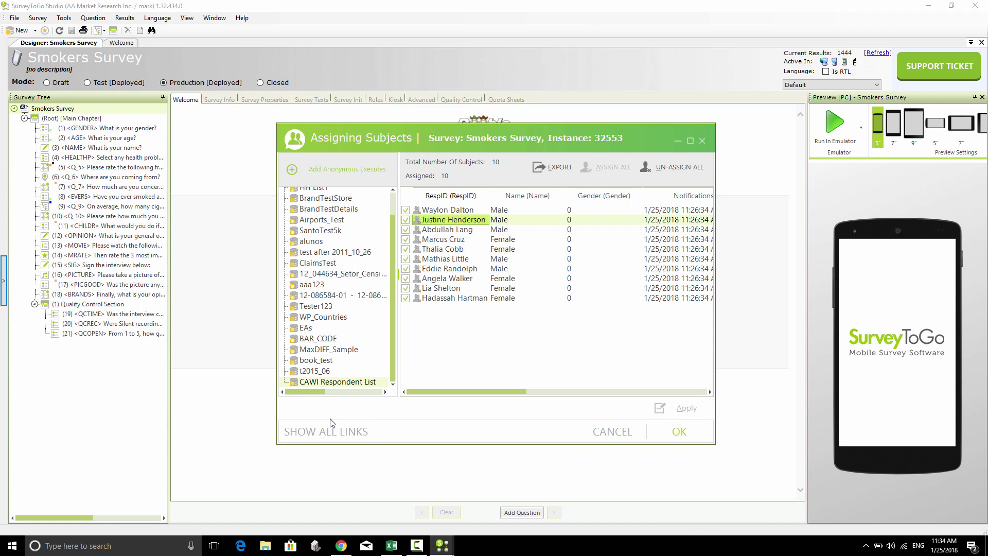
pyautogui.click(331, 422)
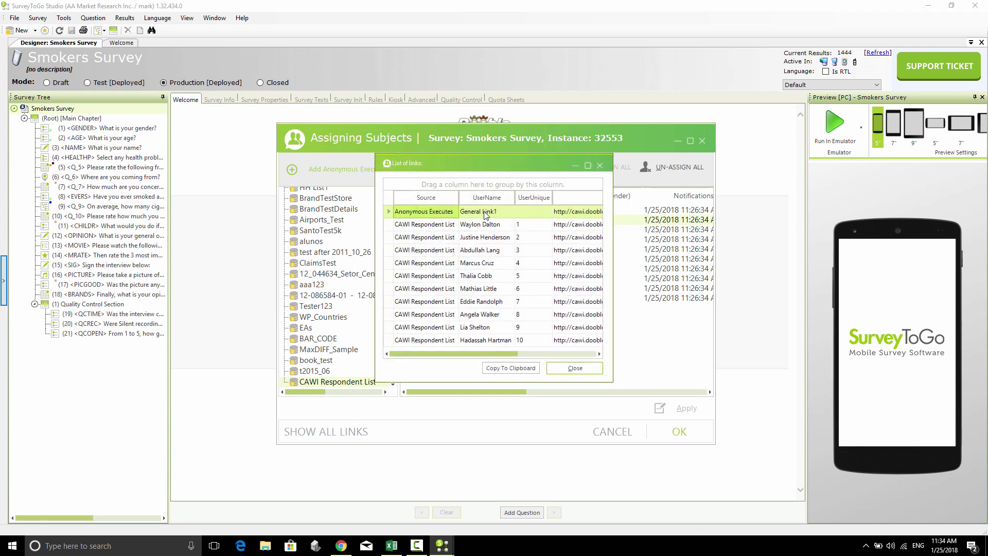
pyautogui.moveTo(471, 355); pyautogui.dragTo(447, 347)
# Export the assigned respondents to Resplistlinks.xls and open it in Excel.
pyautogui.click(564, 369)
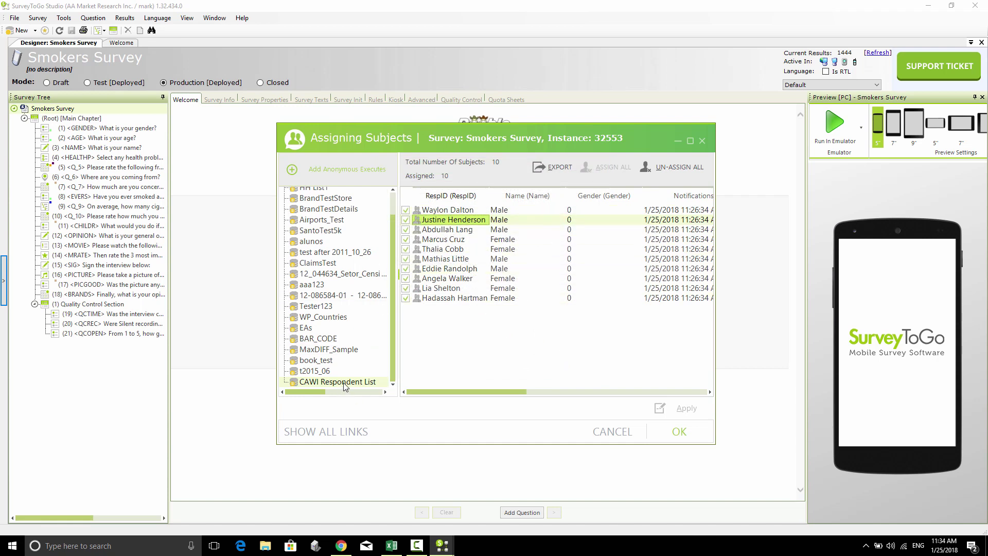
pyautogui.click(558, 167)
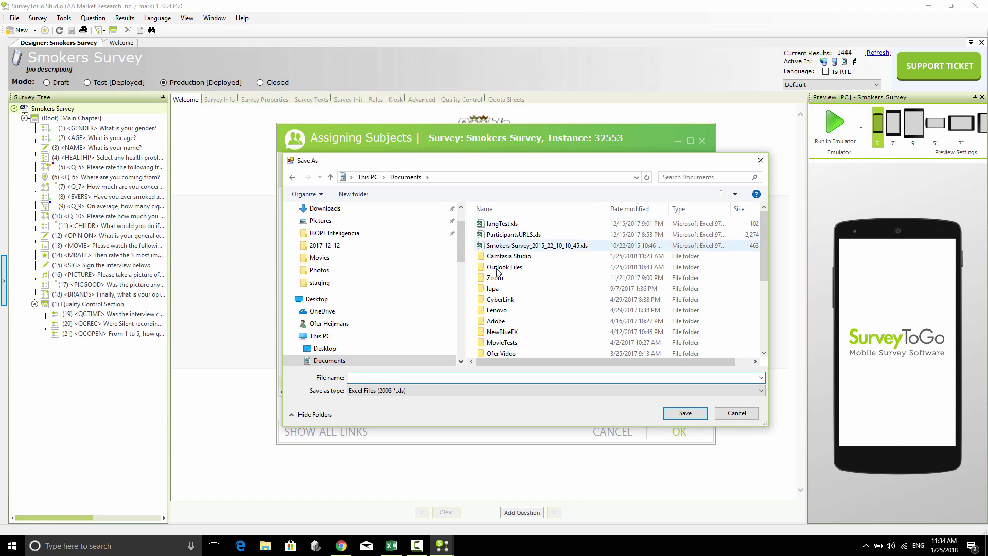
pyautogui.write('Res')
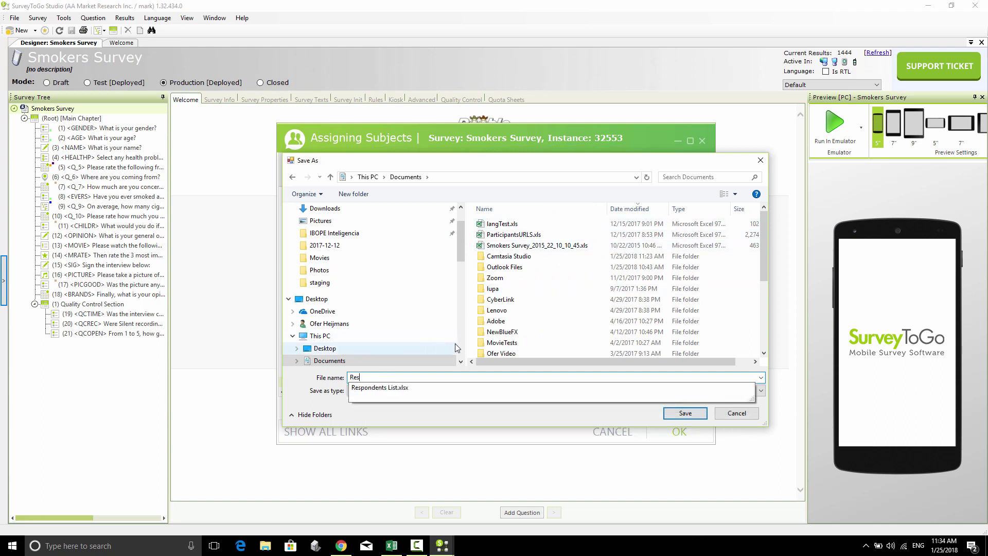
pyautogui.write('plist')
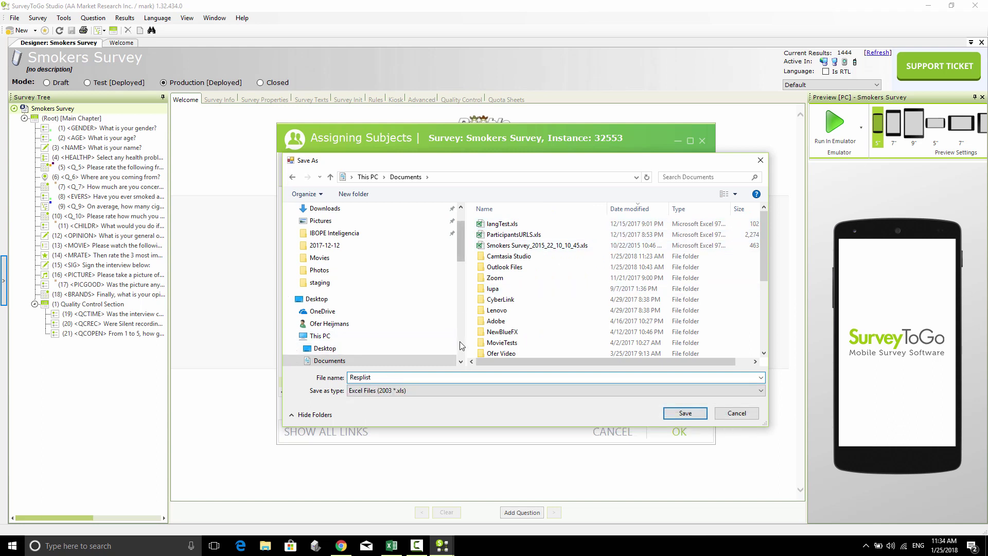
pyautogui.write('links')
pyautogui.click(699, 421)
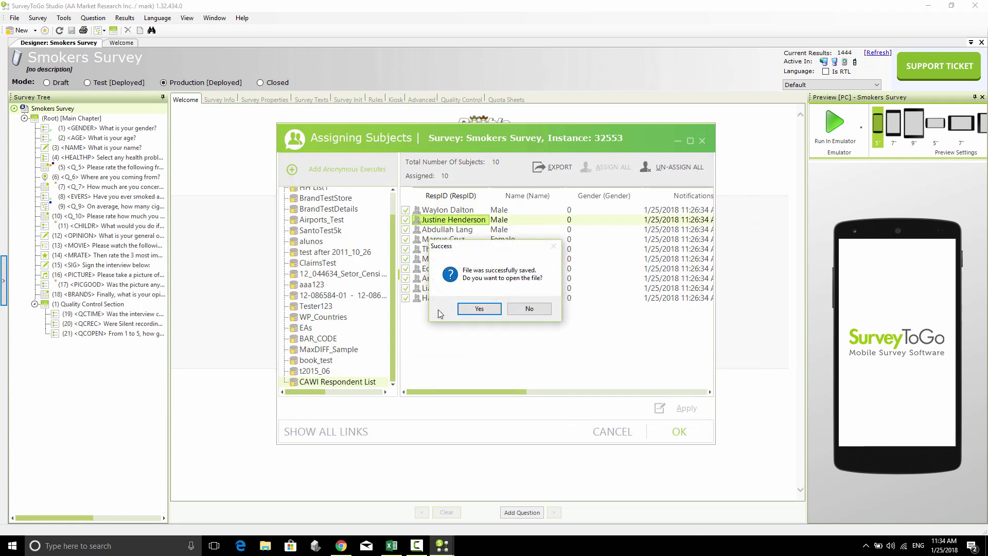
pyautogui.click(468, 309)
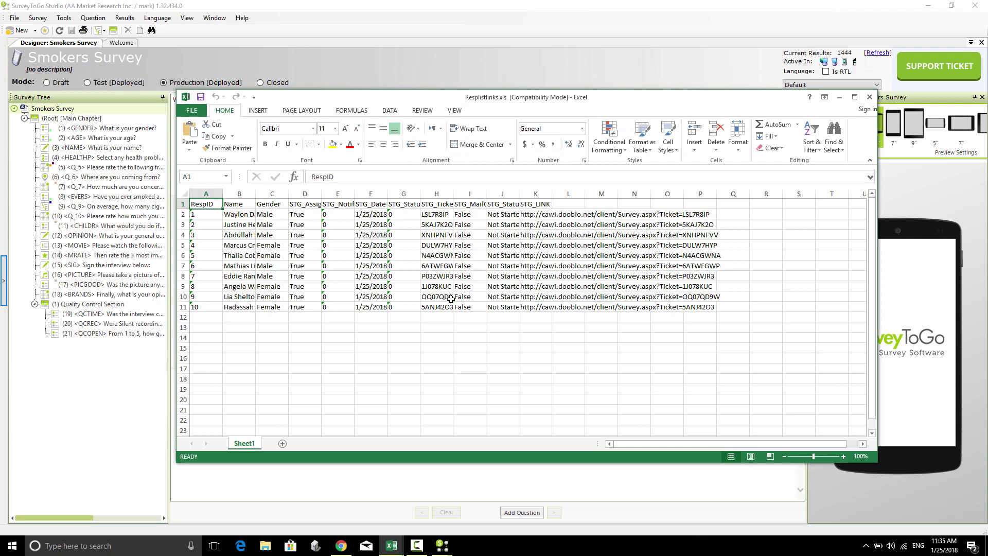
# Maximize Resplistlinks.xls and copy the first respondent's STG_LINK URL from cell K2.
pyautogui.doubleClick(424, 96)
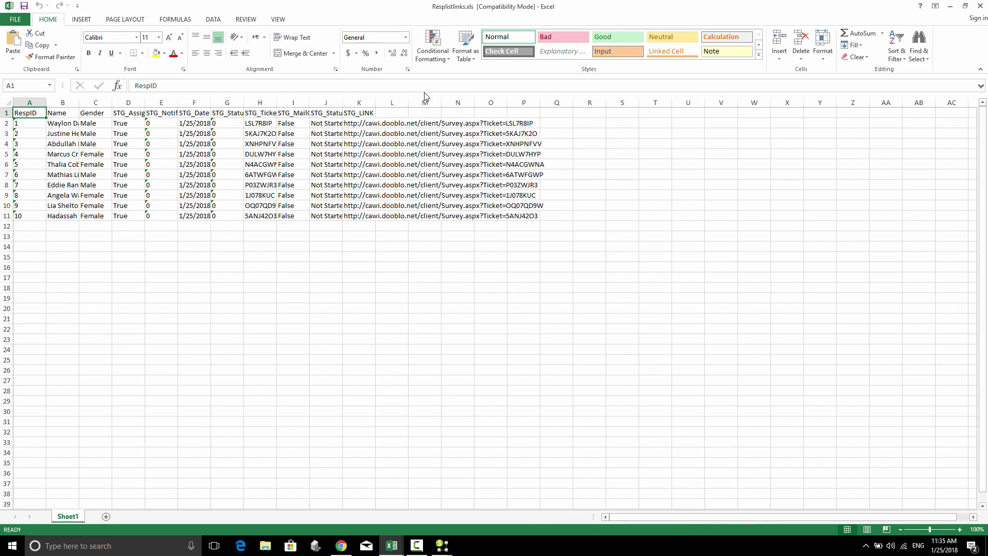
pyautogui.click(62, 121)
pyautogui.click(87, 124)
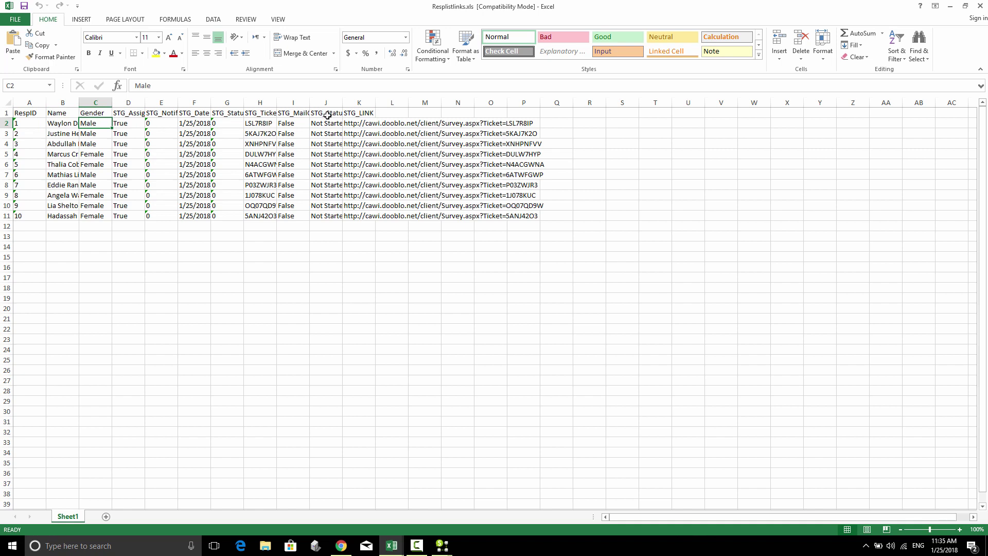
pyautogui.click(355, 113)
pyautogui.moveTo(353, 122); pyautogui.dragTo(358, 216)
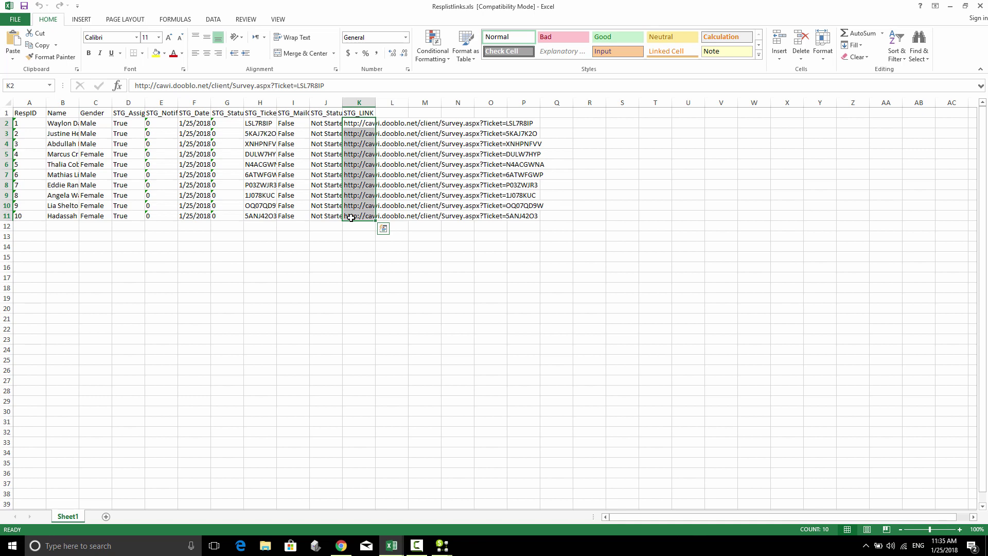
pyautogui.click(360, 125)
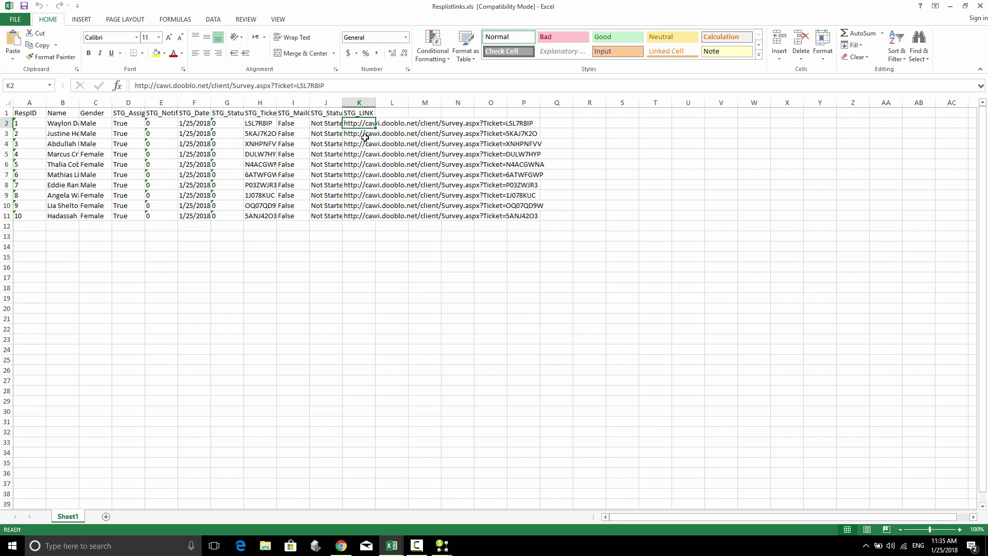
pyautogui.hotkey('ctrl', 'c')
# Open the copied link in a new Chrome tab, answer Male and advance to the next page.
pyautogui.hotkey('alt', 'Tab')
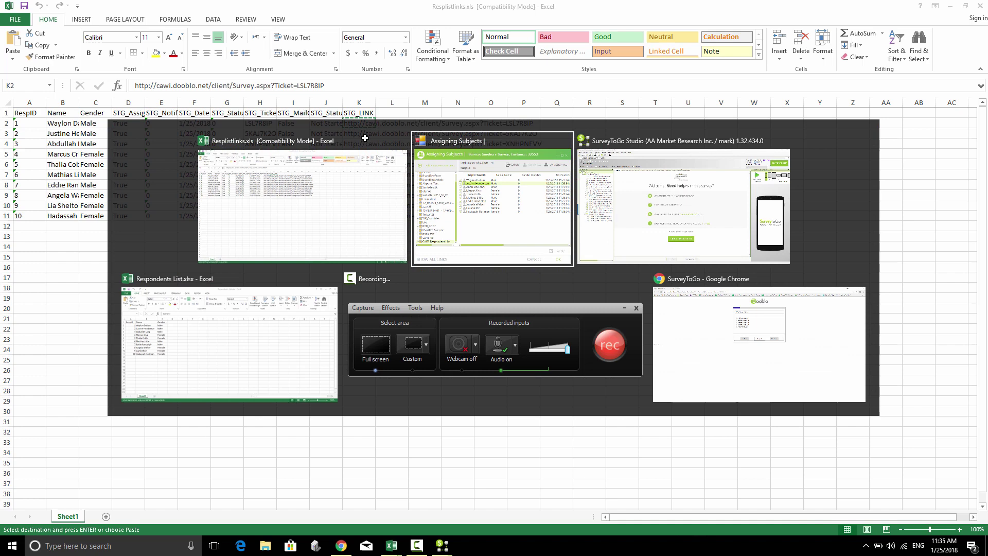
pyautogui.hotkey('alt', 'Tab')
pyautogui.hotkey('alt', 'Tab')
pyautogui.hotkey('alt', 'Tab')
pyautogui.hotkey('alt', 'Tab')
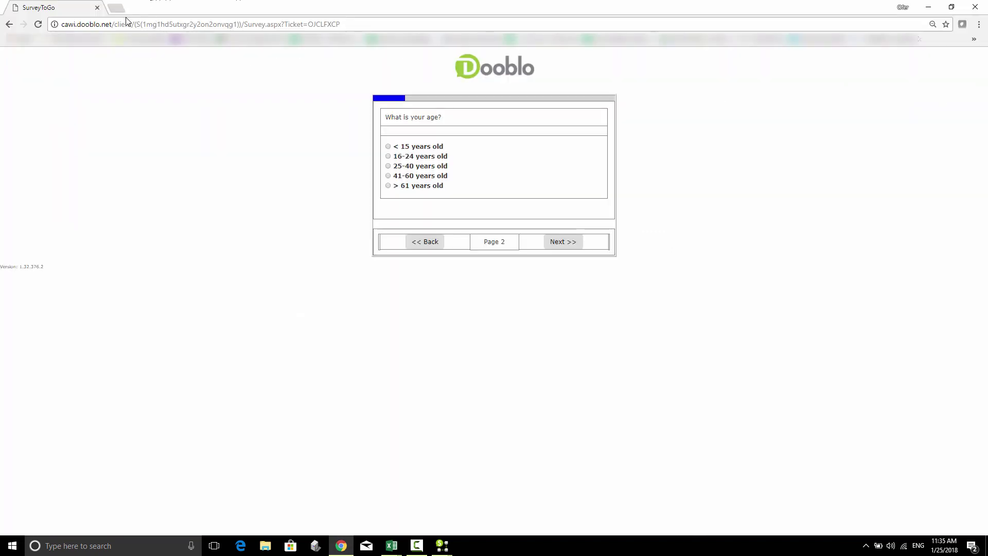
pyautogui.click(116, 8)
pyautogui.hotkey('ctrl', 'v')
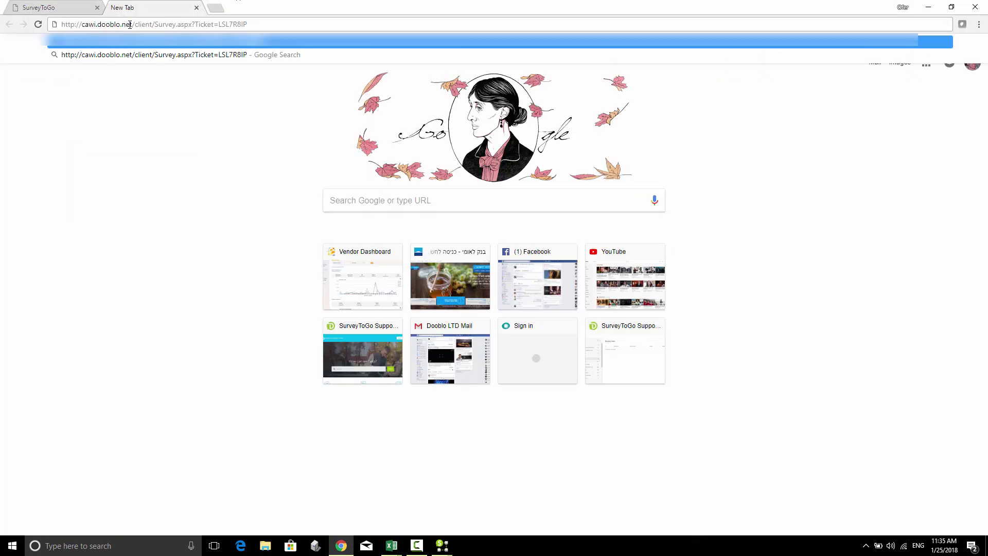
pyautogui.press('Return')
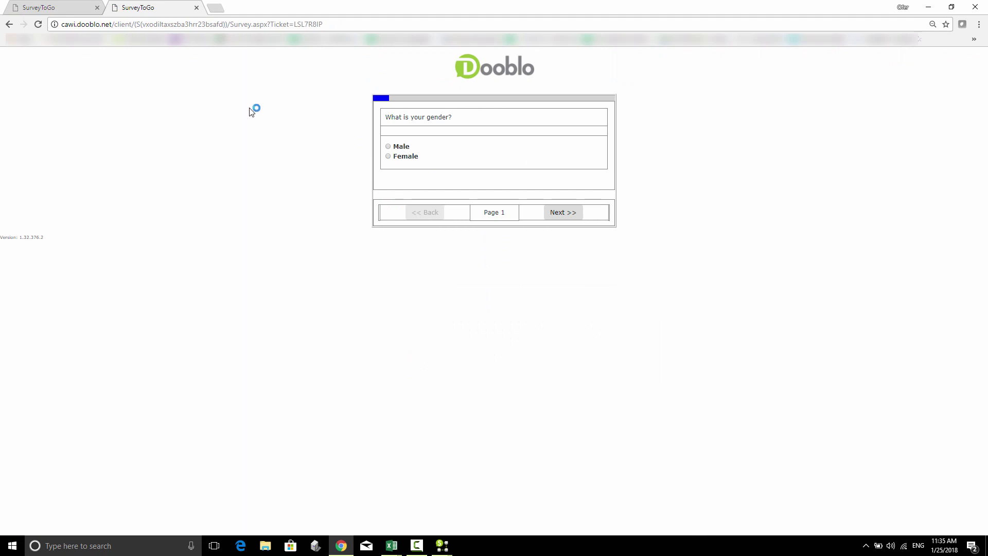
pyautogui.click(397, 147)
pyautogui.click(571, 215)
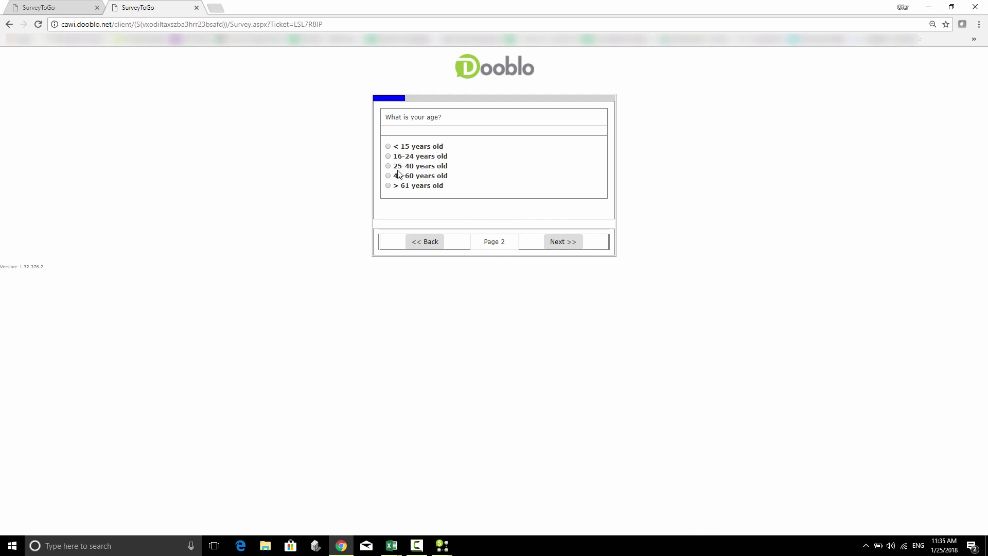
# Reopen the same link in a fresh tab to confirm it resumes at the age question.
pyautogui.click(196, 8)
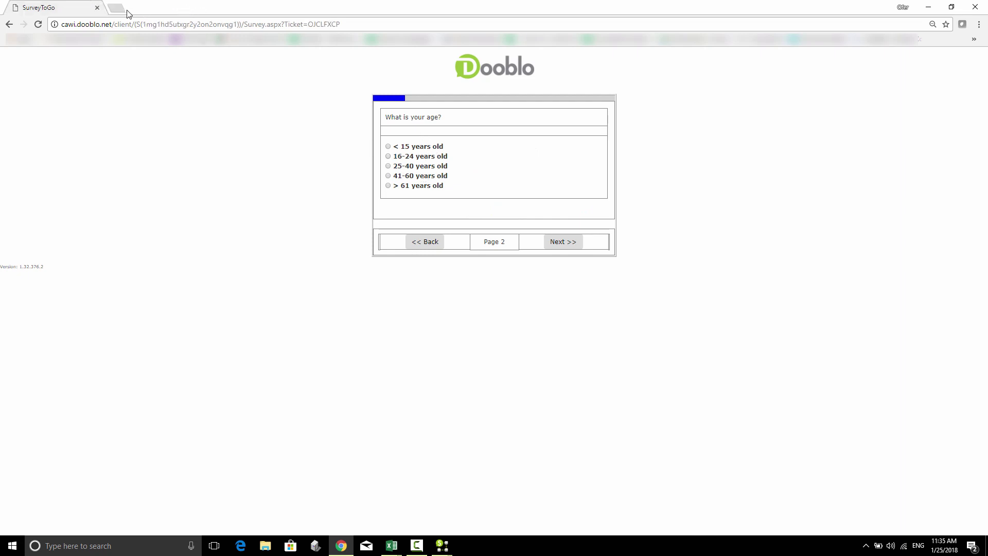
pyautogui.click(126, 10)
pyautogui.hotkey('ctrl', 'v')
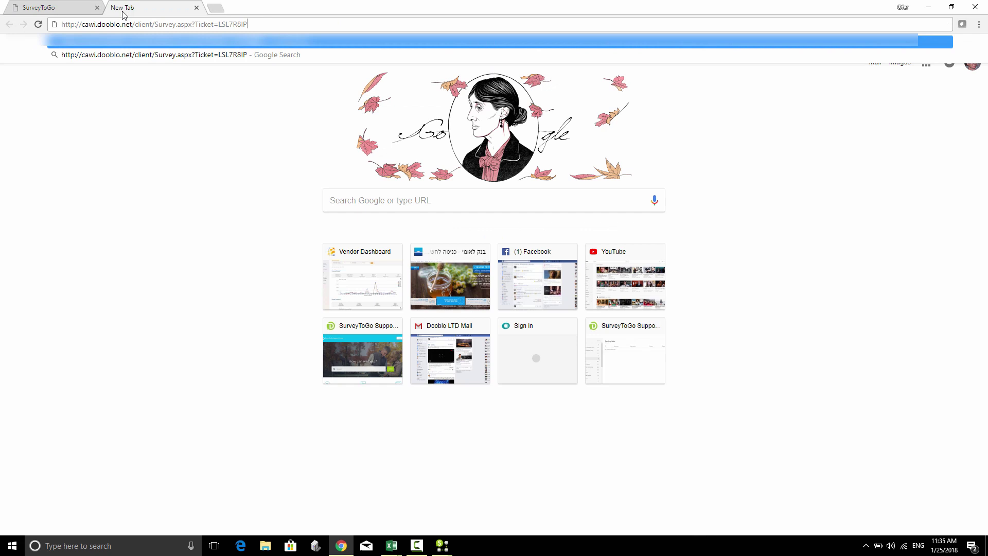
pyautogui.press('Return')
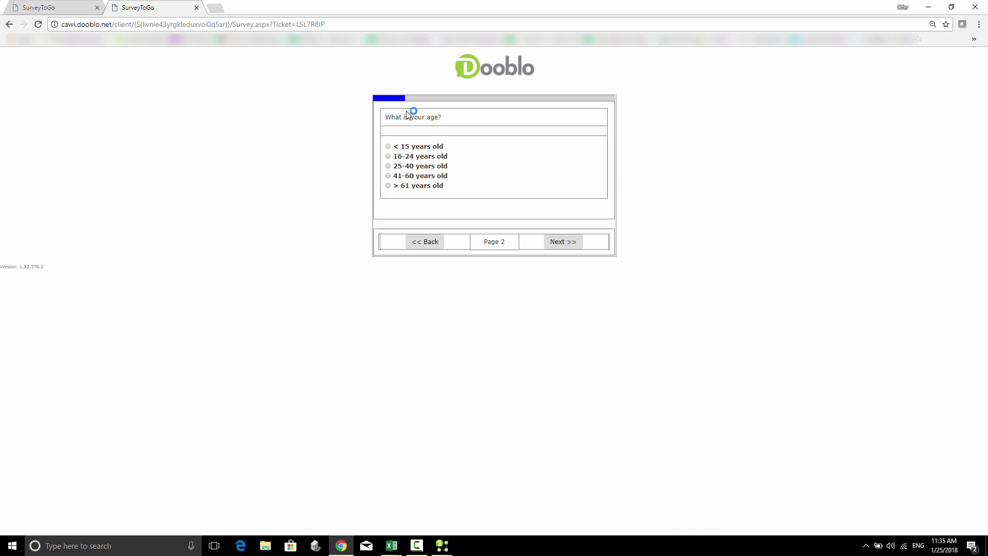
# In Resplistlinks.xls, check the first respondent's name in B2 and Gender 'Male' in C2.
pyautogui.hotkey('alt', 'Tab')
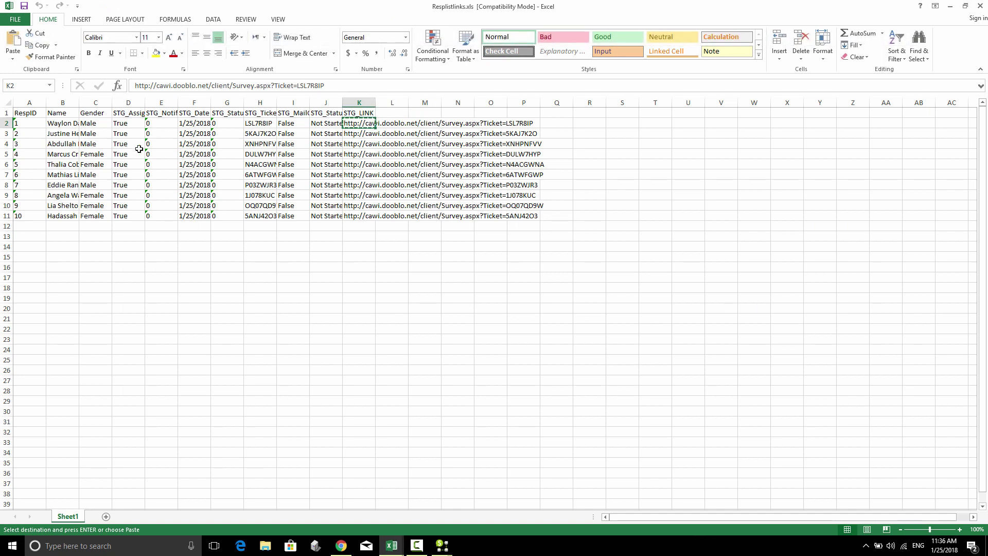
pyautogui.moveTo(51, 124); pyautogui.dragTo(62, 144)
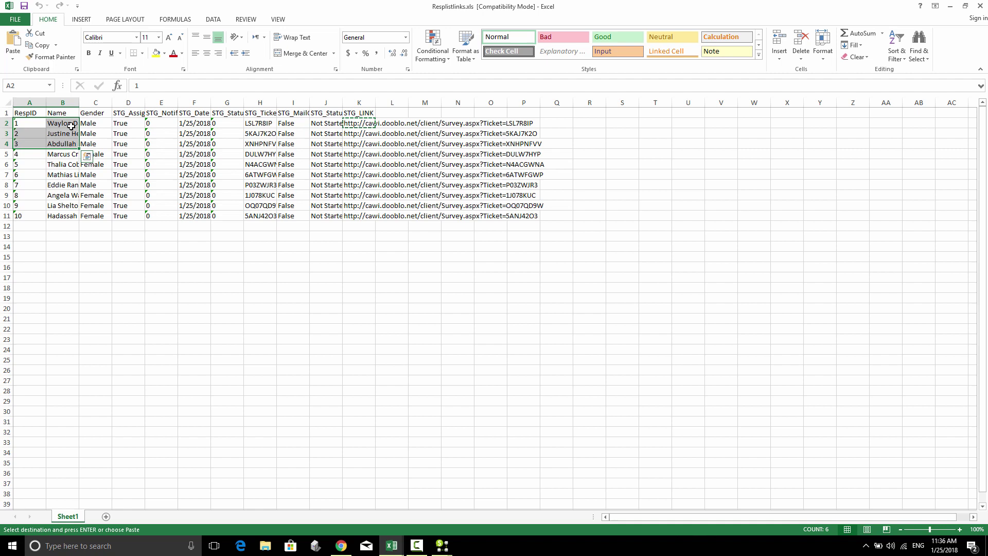
pyautogui.click(72, 125)
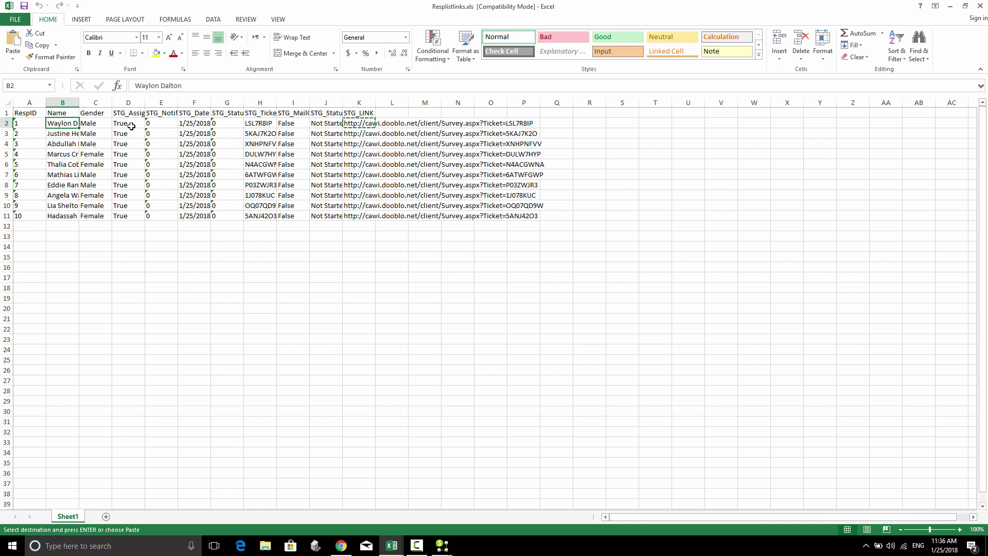
pyautogui.click(93, 125)
pyautogui.click(88, 103)
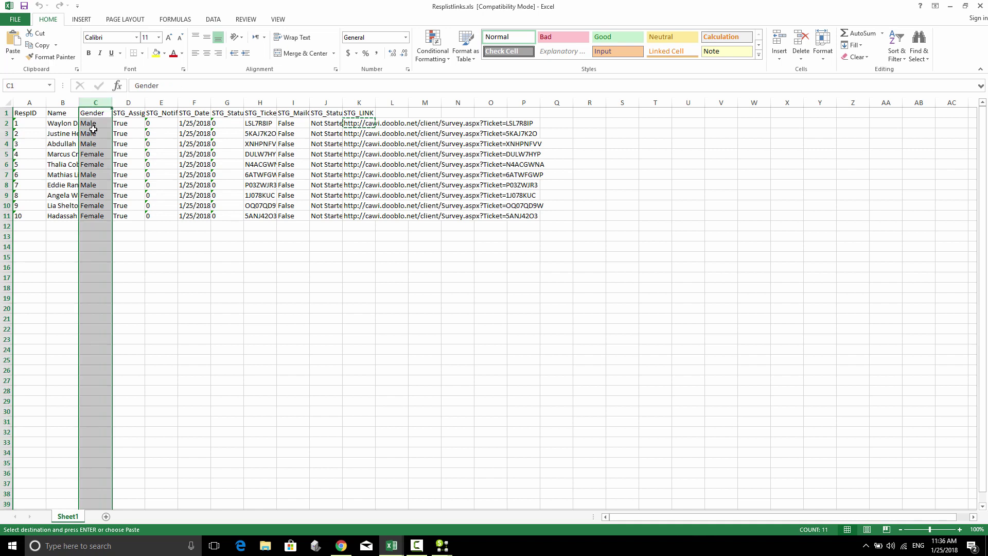
pyautogui.click(93, 125)
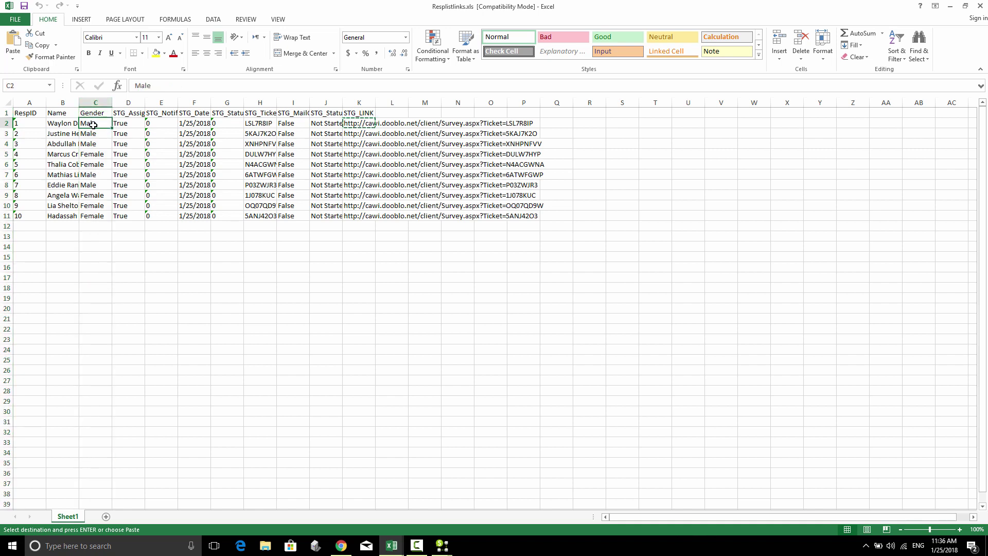